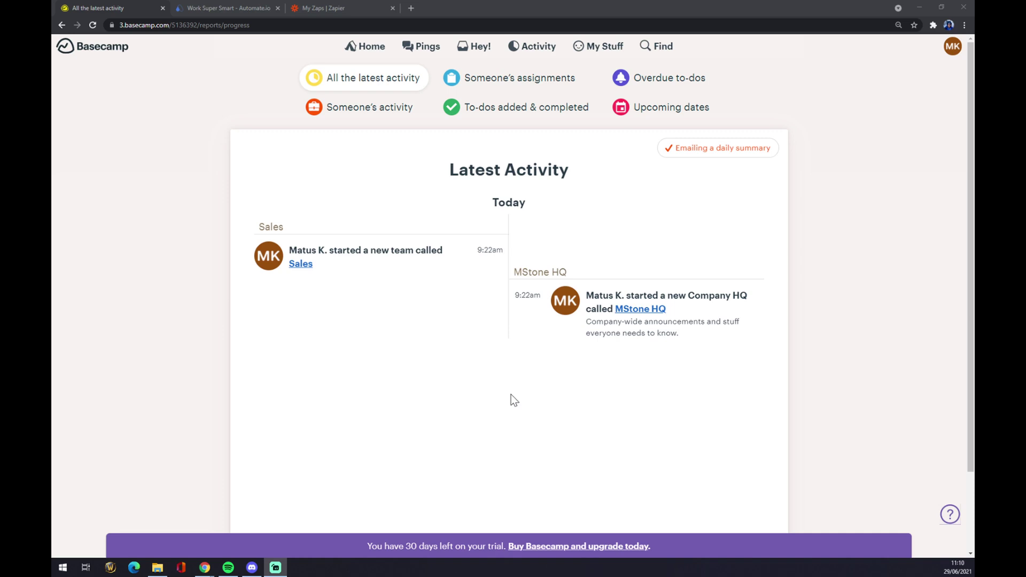
In Automate.io, search all integrations for 'Baseca' and open the Basecamp 3 integrations page
click(227, 8)
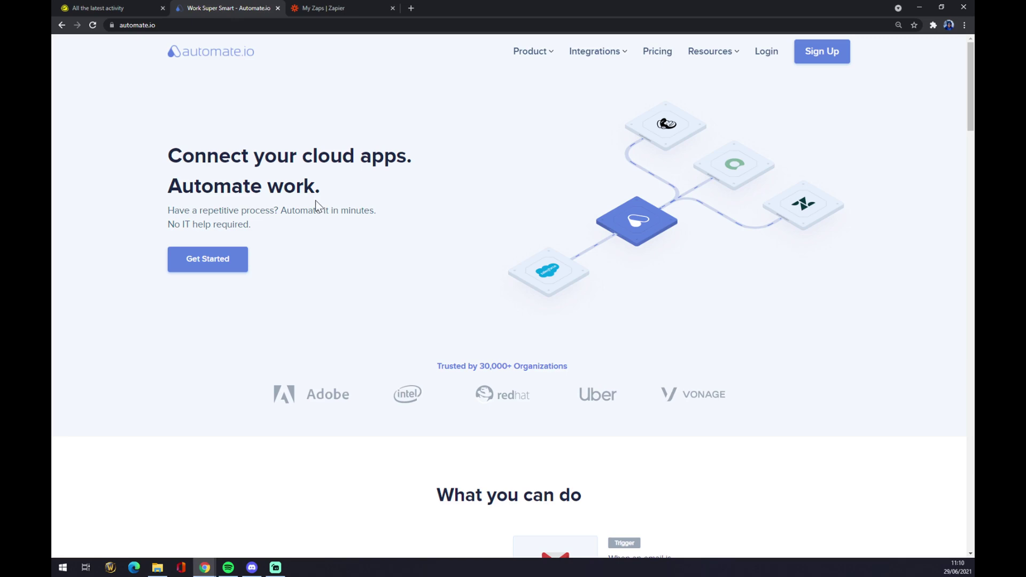
mouse_move(604, 63)
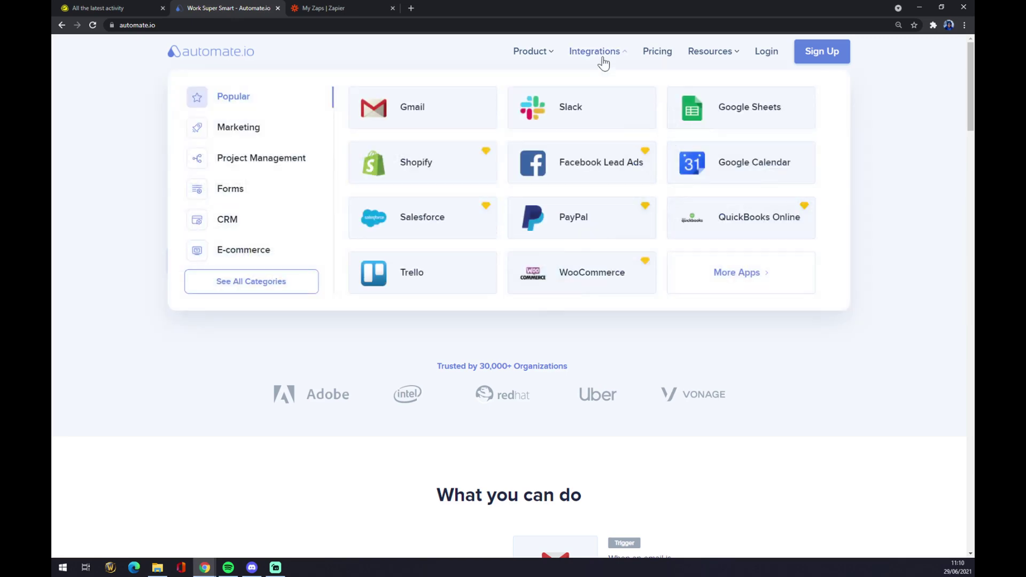
click(263, 287)
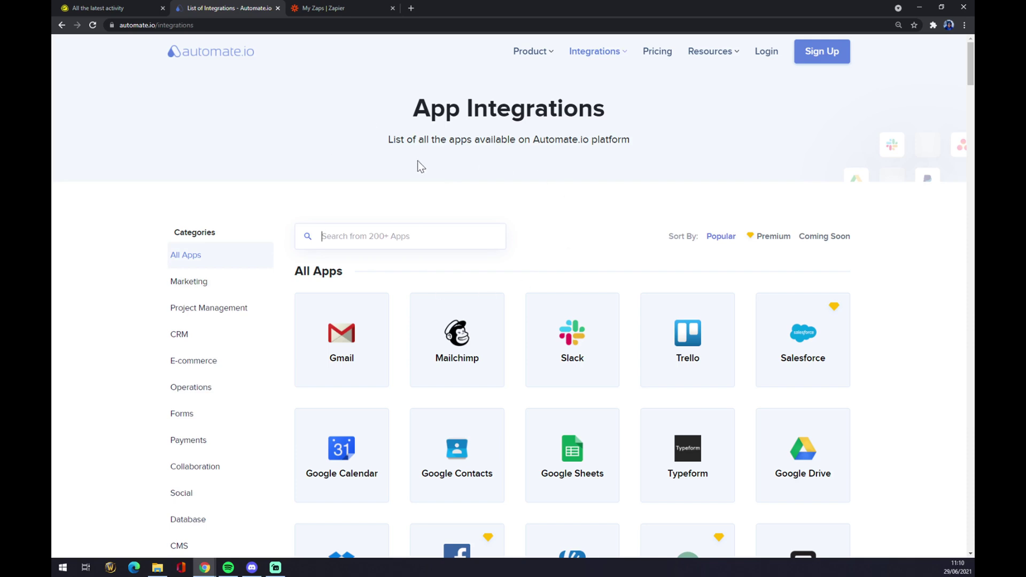
text(Baseca)
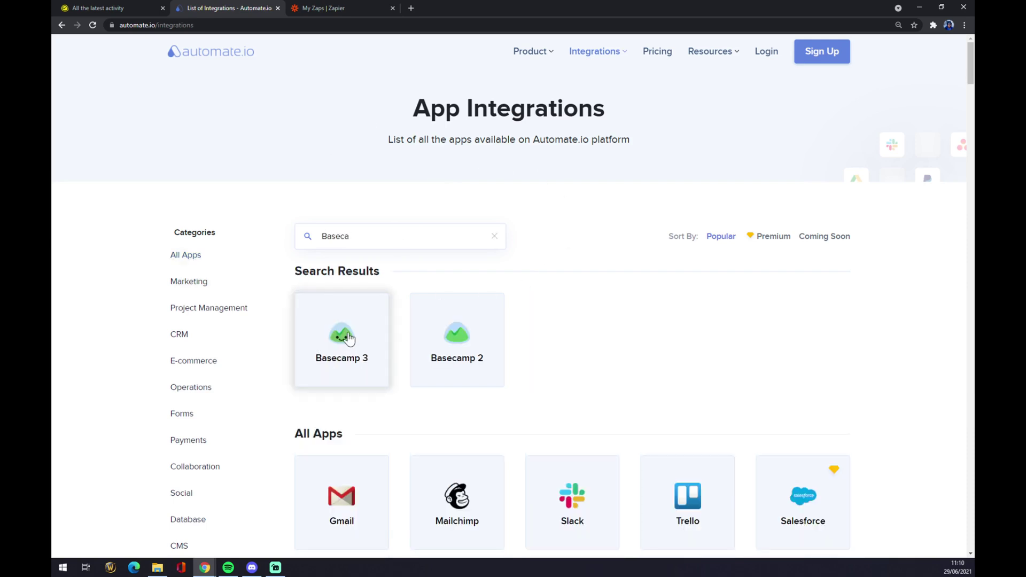
click(348, 338)
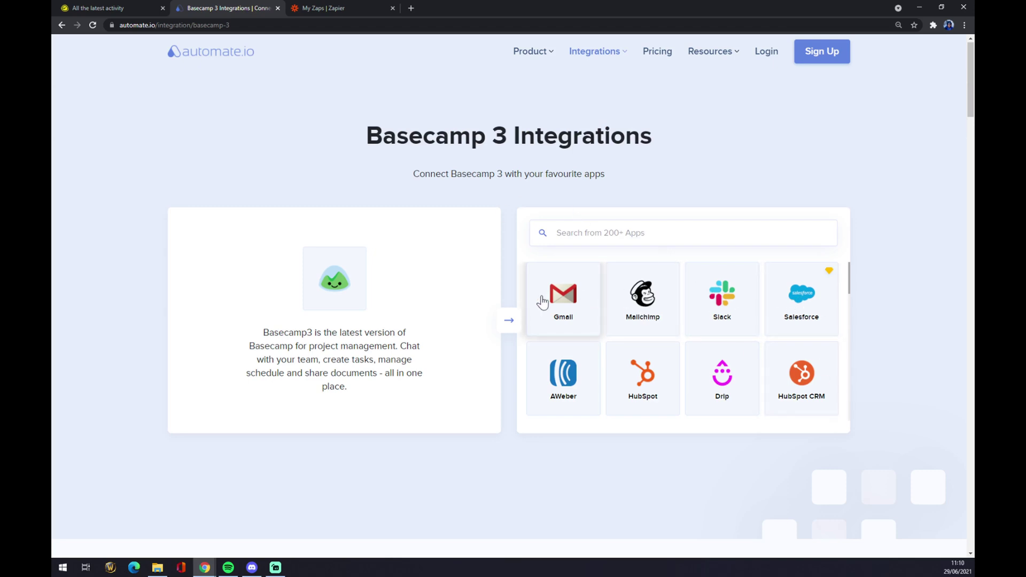
Create a new zap in Zapier titled 'basecamp to trello'
click(307, 8)
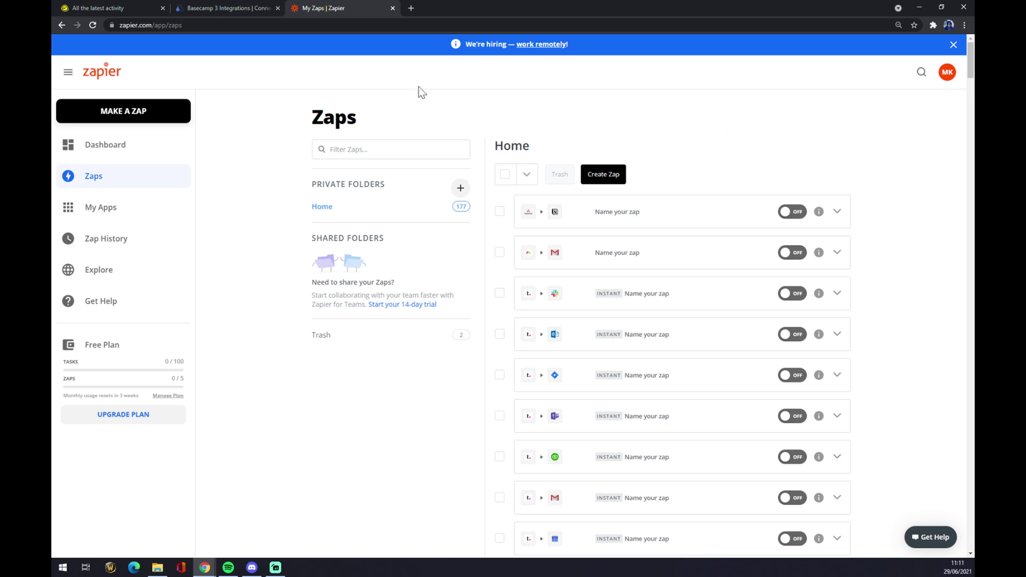
click(128, 120)
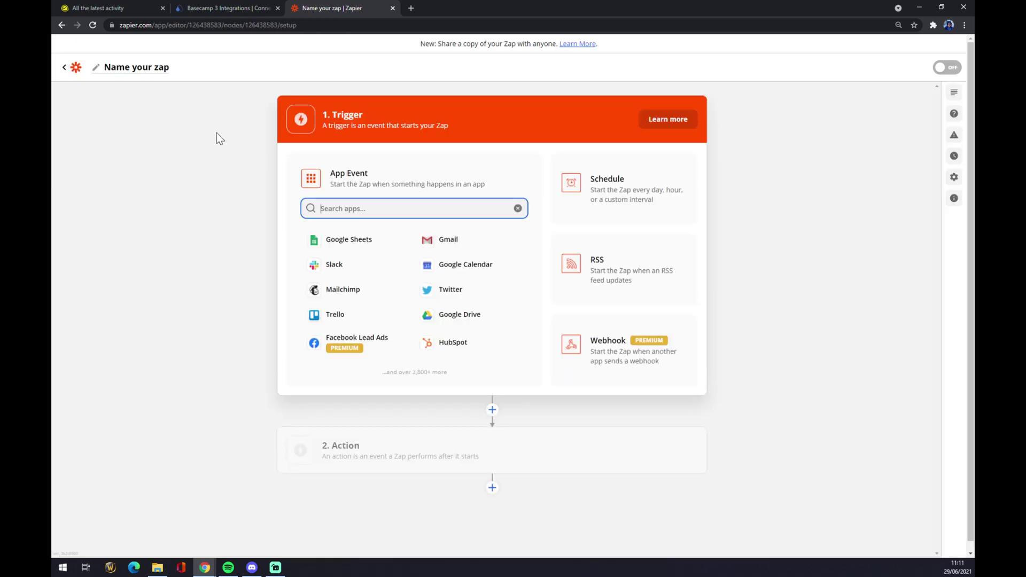
click(140, 70)
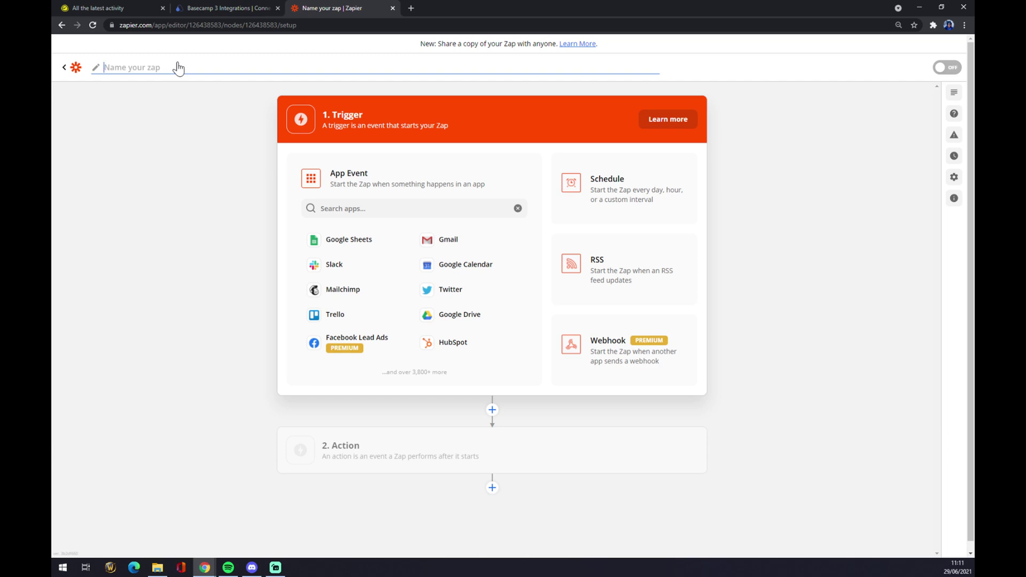
text(basecamp to trello)
key(Return)
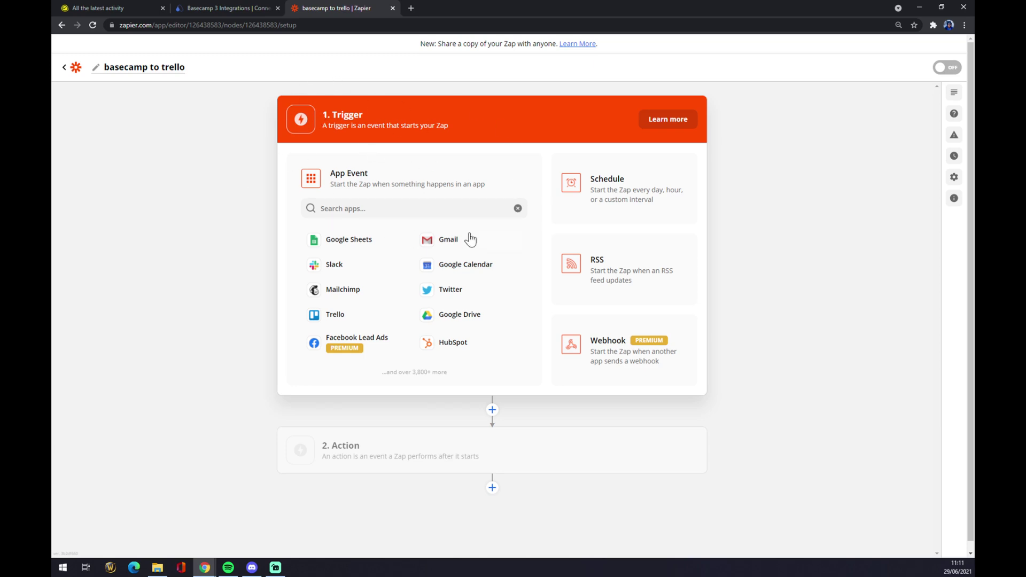
Set the trigger to Basecamp 3 with the New Account event and continue
click(332, 208)
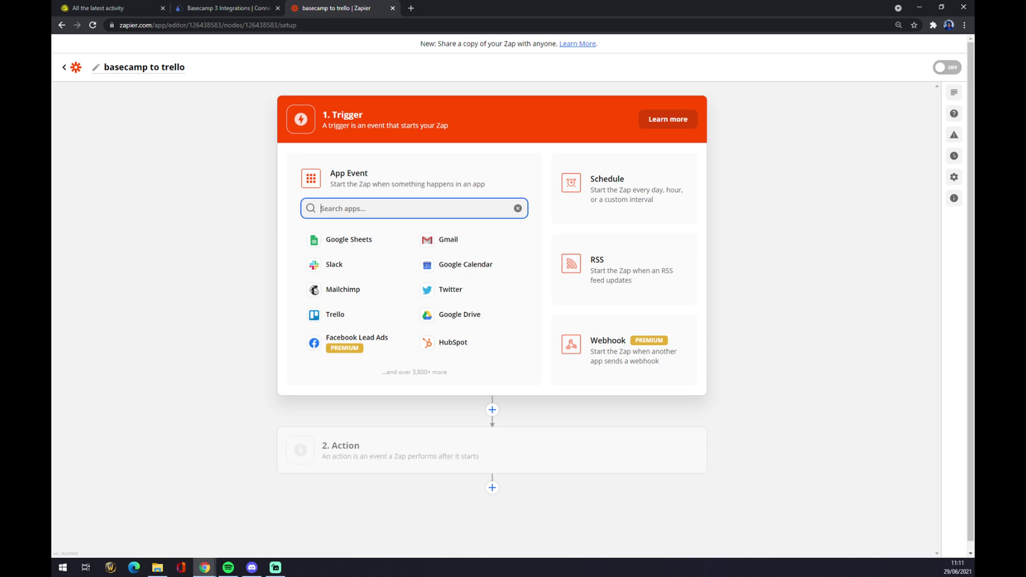
text(bas)
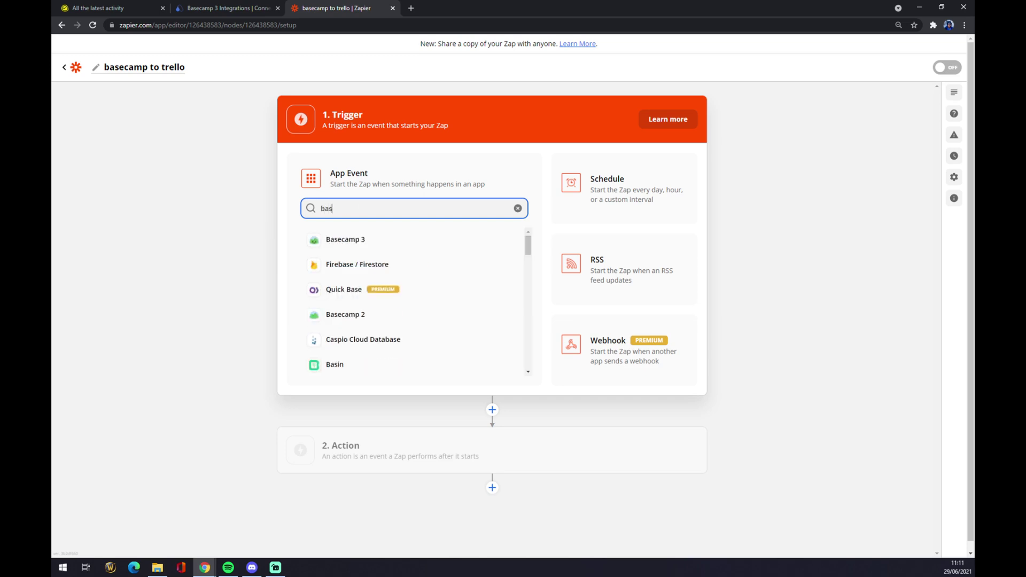
click(357, 242)
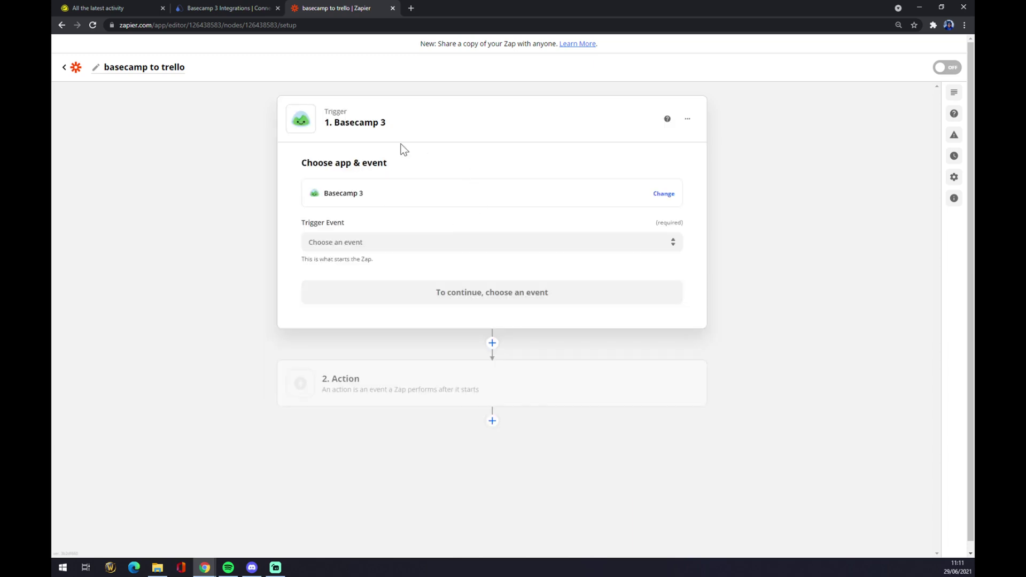
click(377, 242)
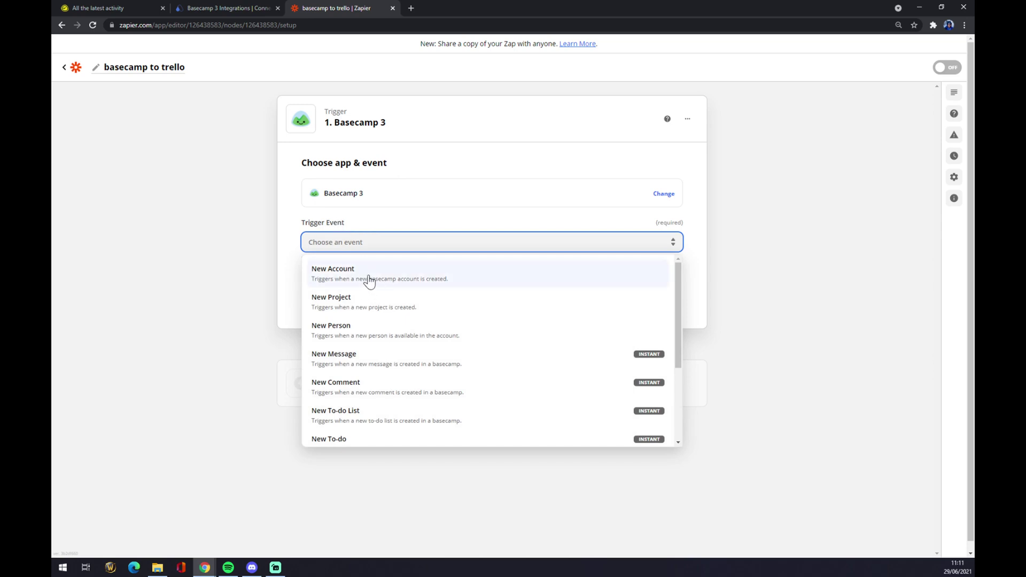
scroll(368, 337, down, 1)
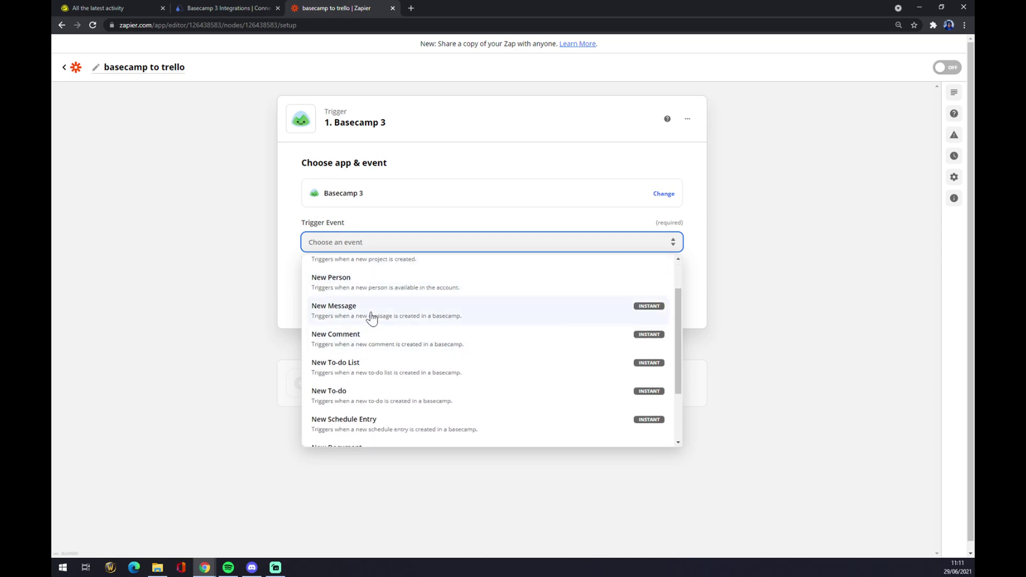
scroll(378, 355, down, 2)
scroll(378, 355, up, 3)
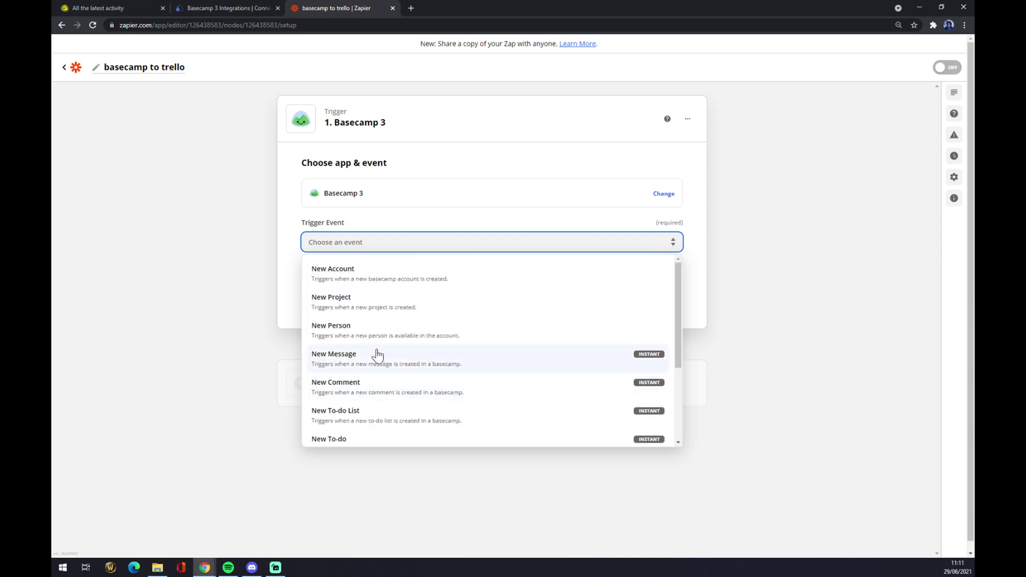
click(356, 282)
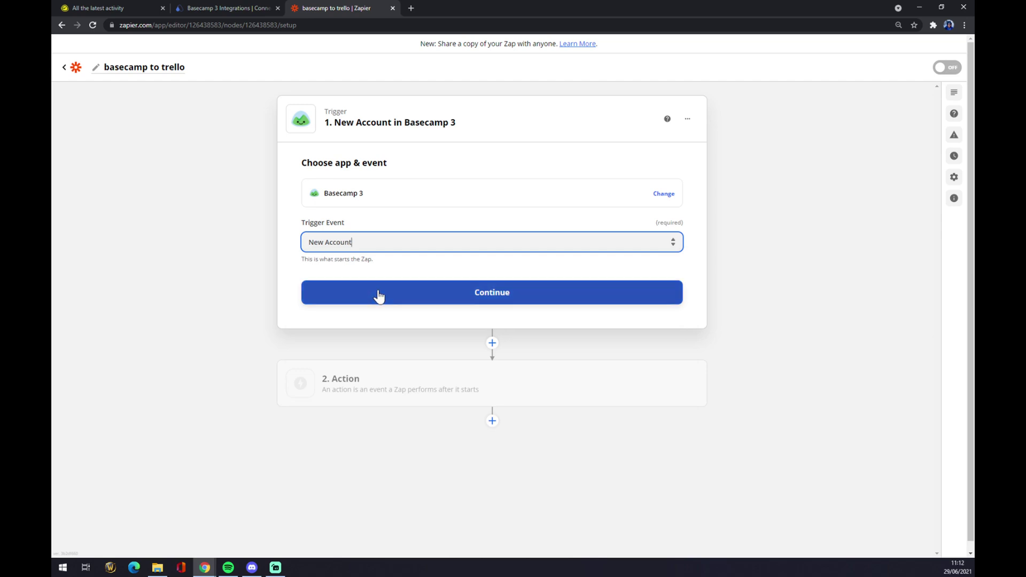
click(378, 297)
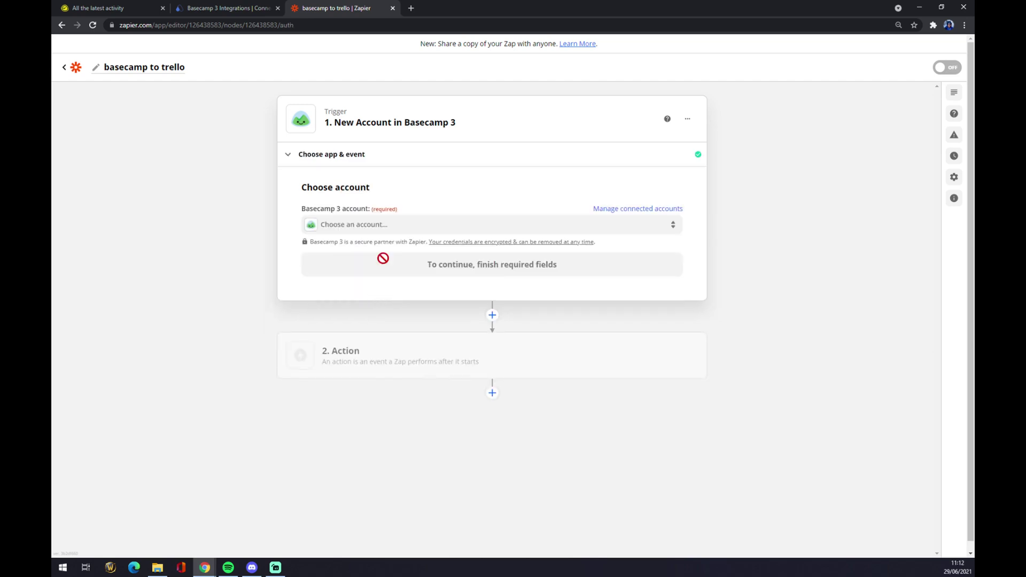
Link the existing Basecamp 3 account to the trigger and open the second Action step
click(365, 227)
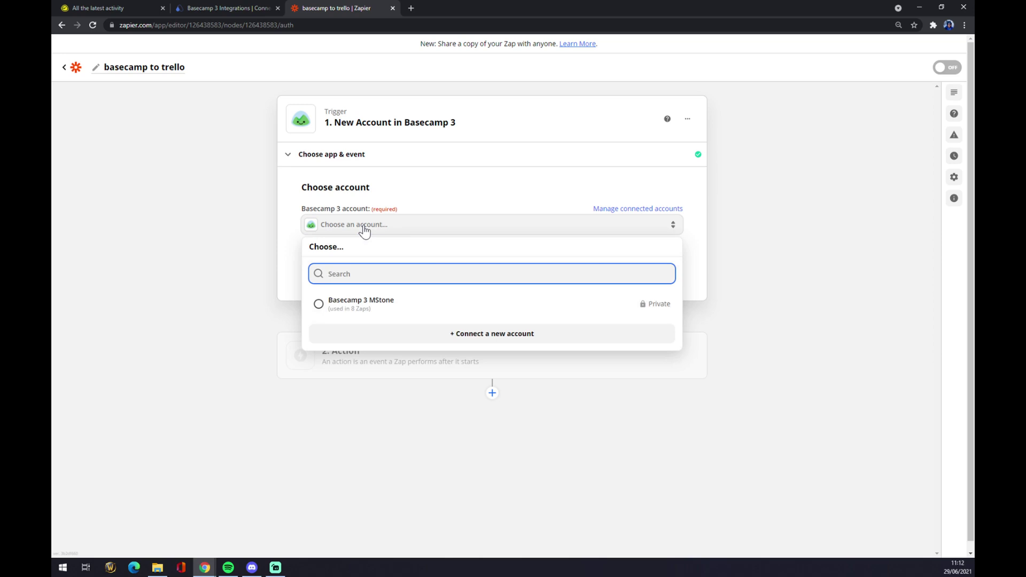
click(367, 312)
click(439, 271)
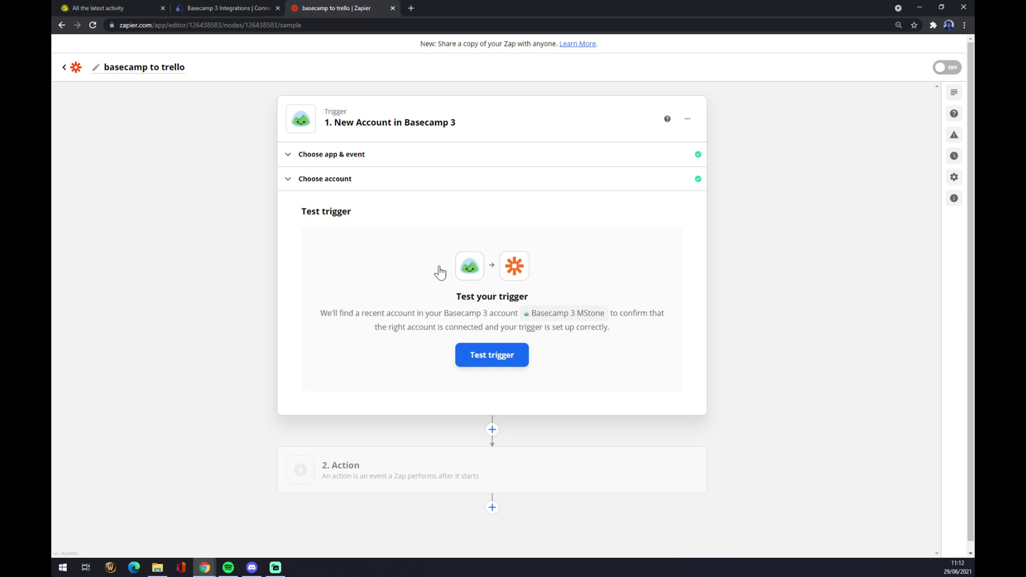
click(413, 474)
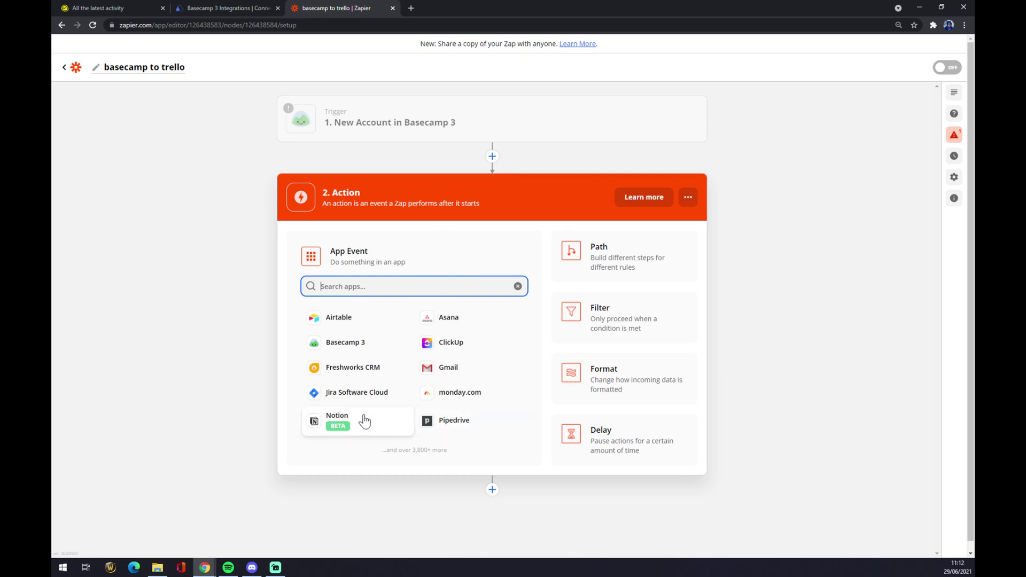
Replace Pipedrive with Trello as the action app, found by searching 'trell'
click(442, 426)
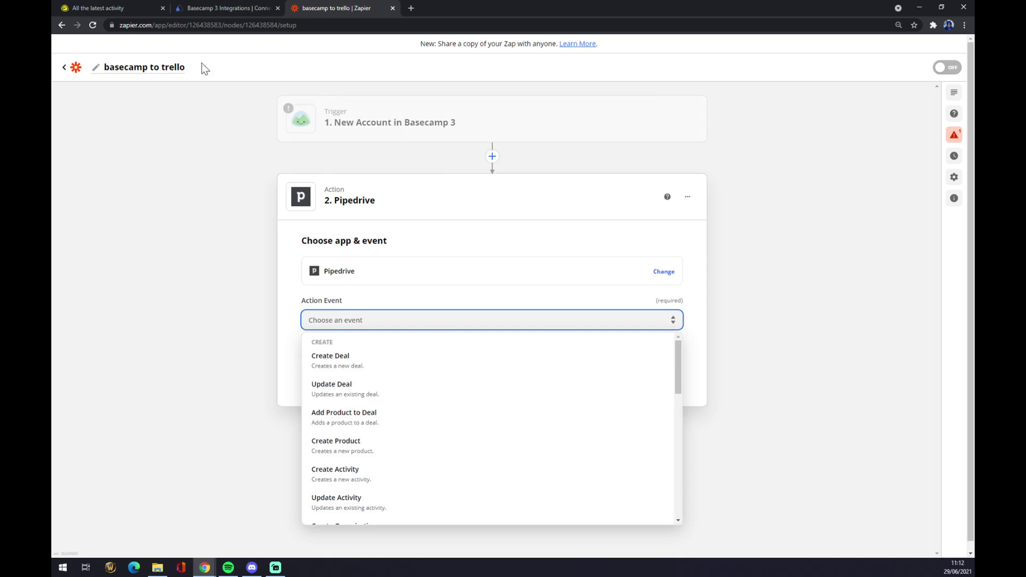
click(362, 252)
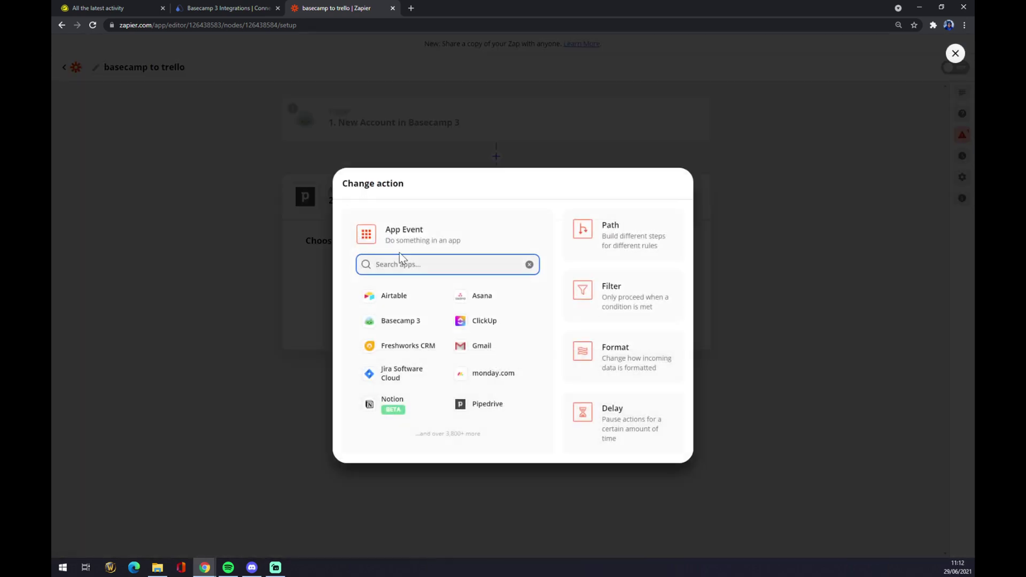
text(trell)
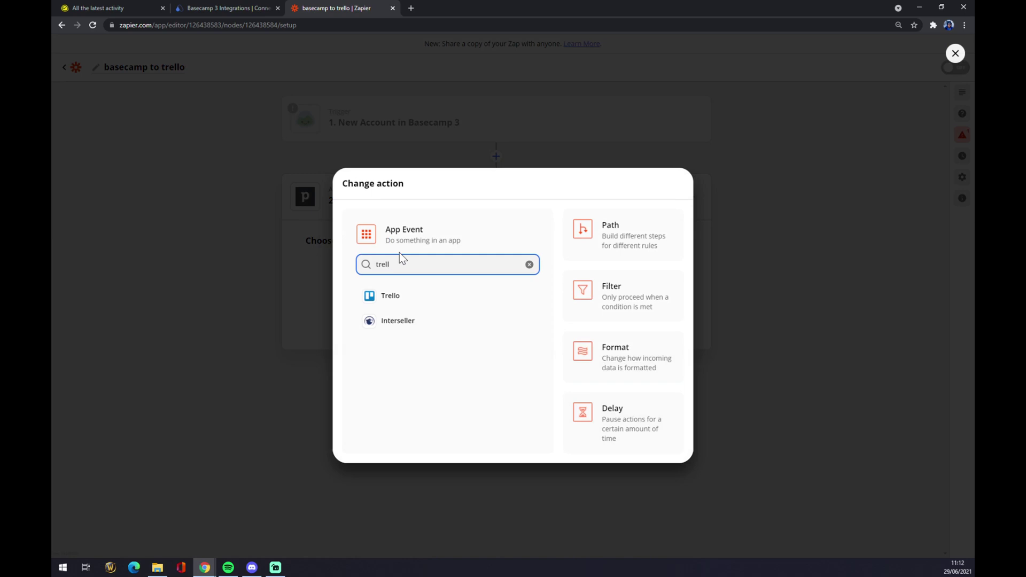
click(382, 298)
Set the Trello action event to Create Card and continue
click(384, 320)
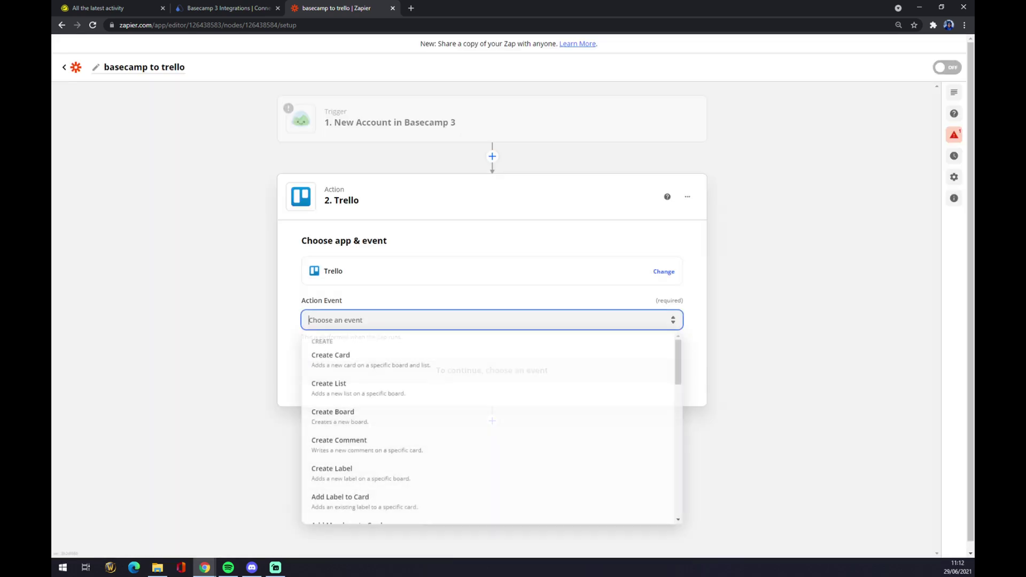
scroll(412, 383, down, 5)
scroll(416, 383, up, 5)
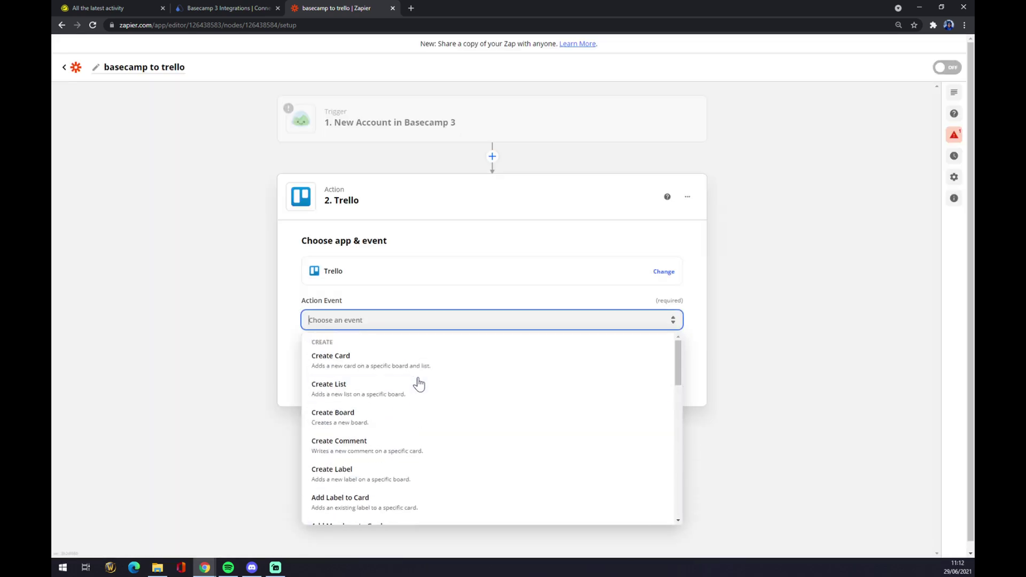
scroll(417, 385, down, 4)
scroll(419, 383, down, 3)
scroll(417, 383, up, 7)
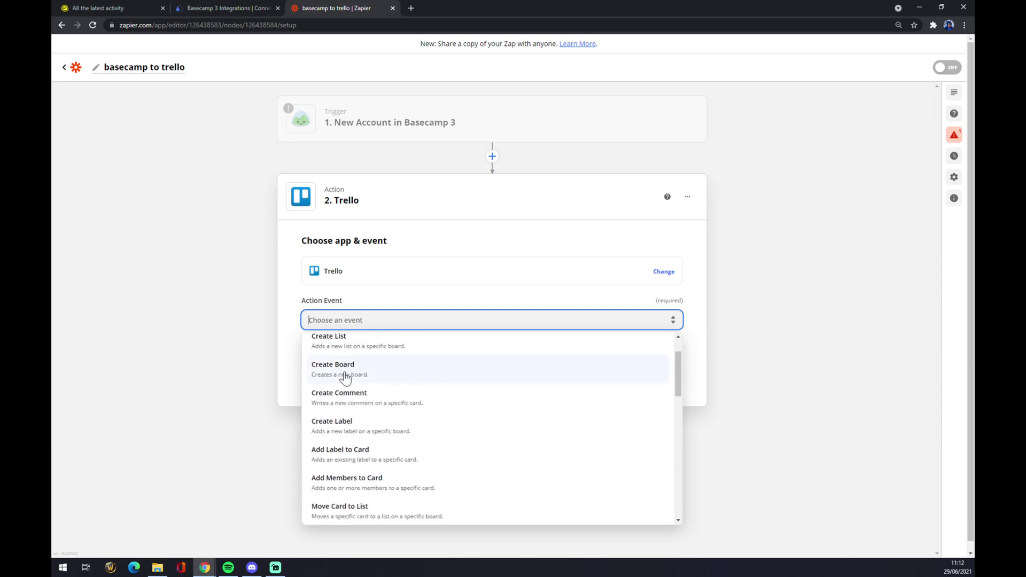
scroll(353, 379, up, 1)
click(368, 362)
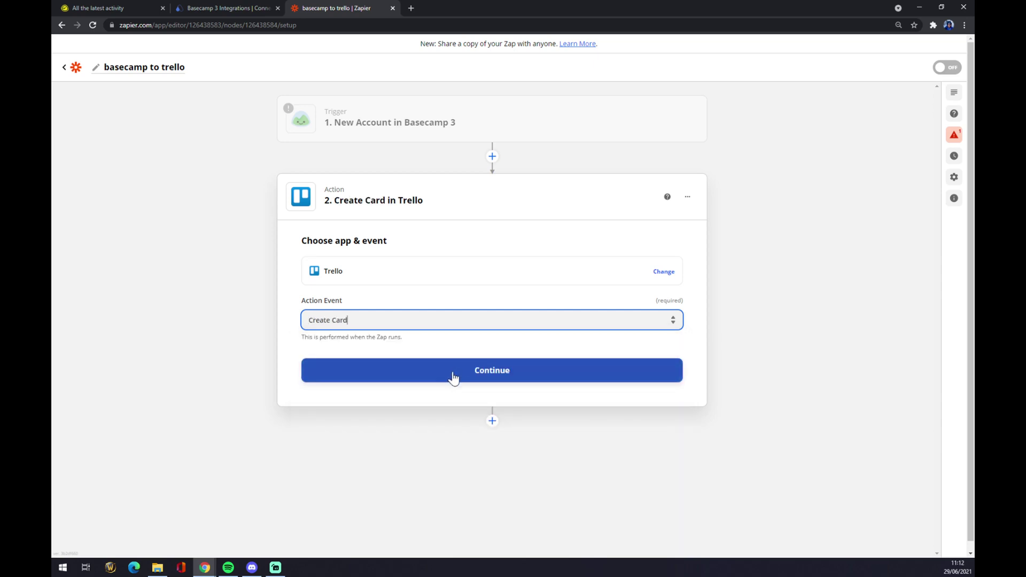
click(463, 378)
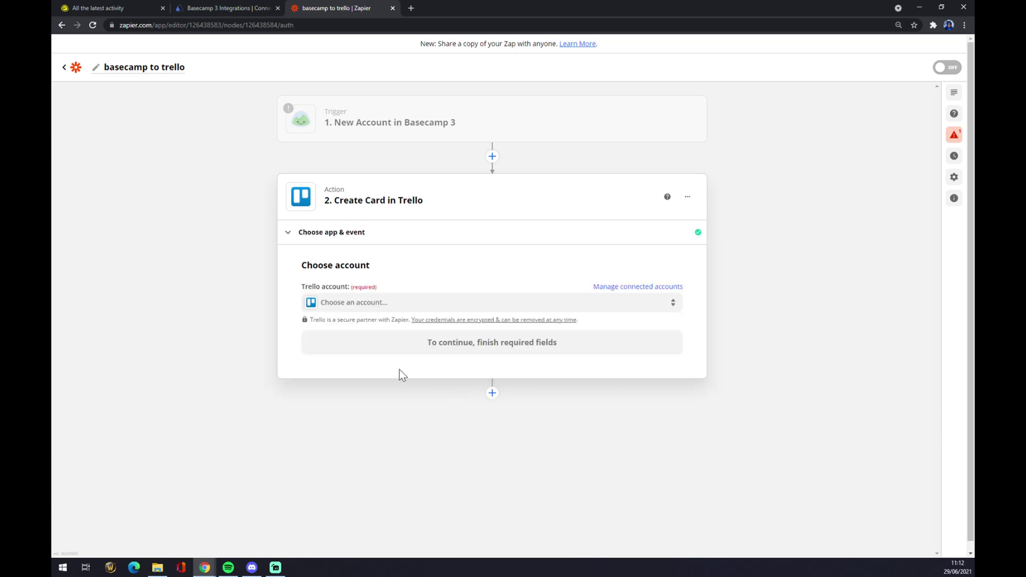